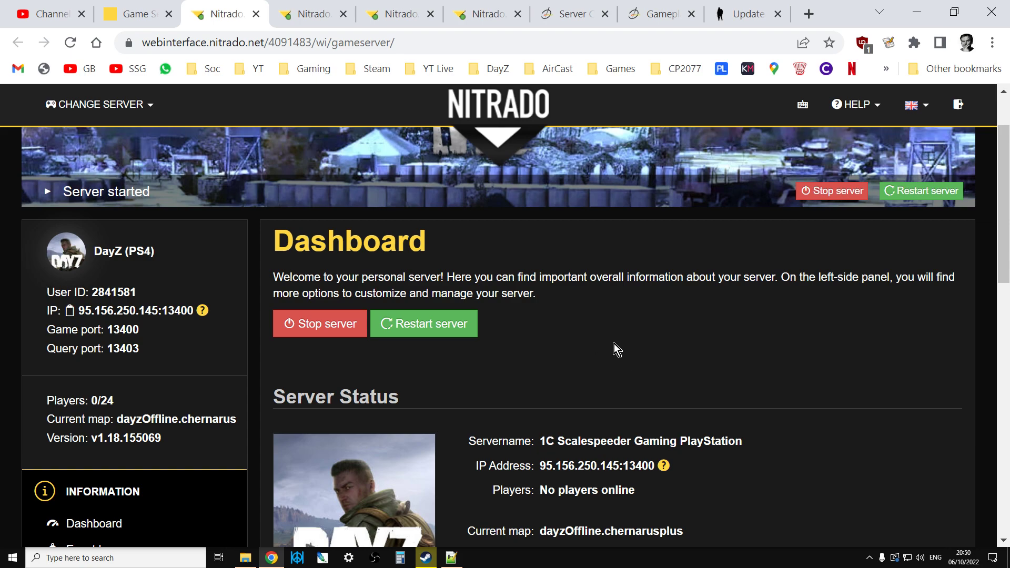
# - Open the PS4 server's general settings and review the base damage, container damage, respawn dialog and cfggameplay.json options
pyautogui.scroll(-2, 614, 342)
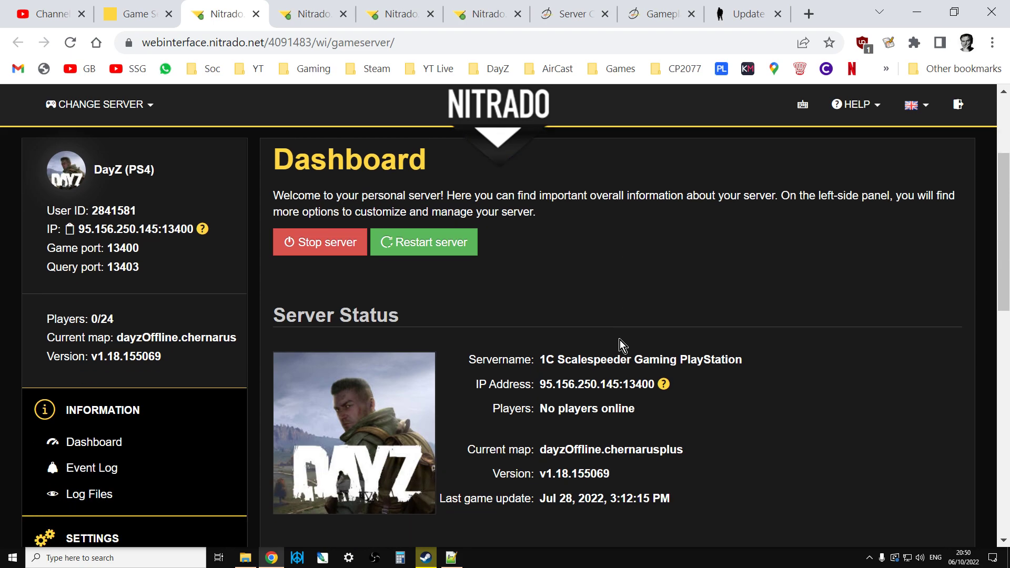
pyautogui.scroll(-4, 623, 338)
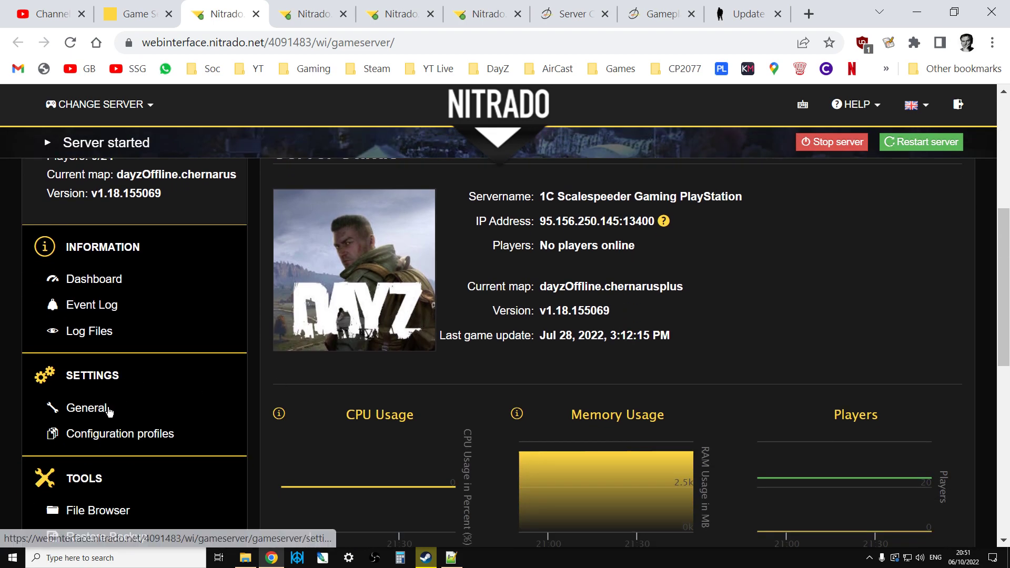
pyautogui.click(100, 415)
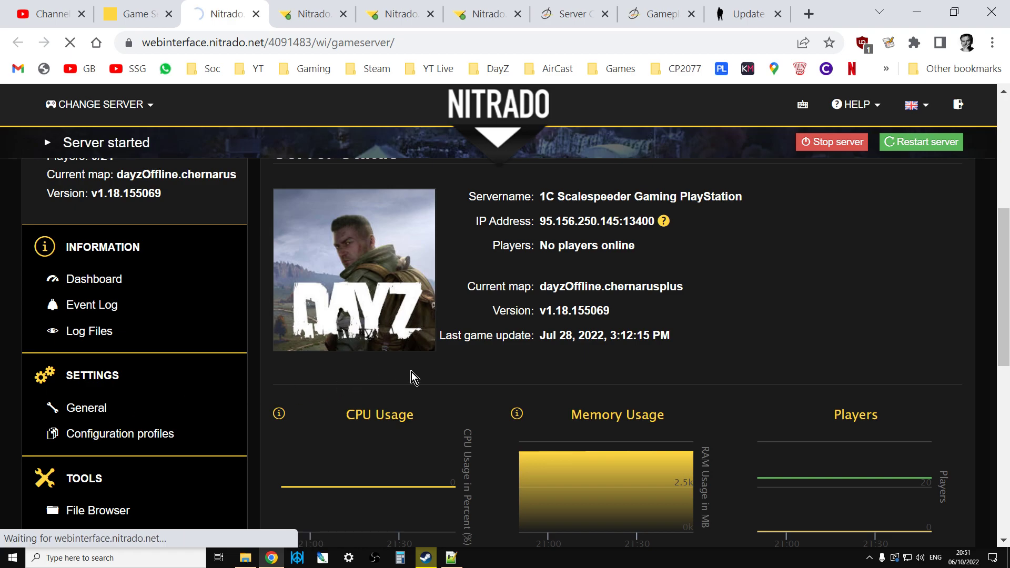
pyautogui.scroll(-9, 579, 336)
pyautogui.scroll(-14, 583, 339)
pyautogui.scroll(-8, 582, 342)
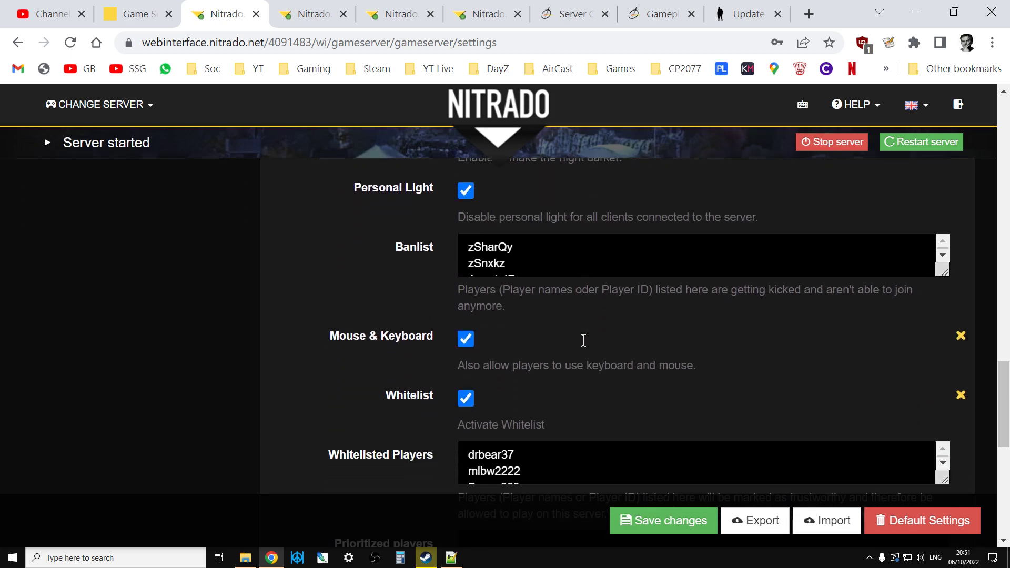
pyautogui.scroll(-10, 583, 341)
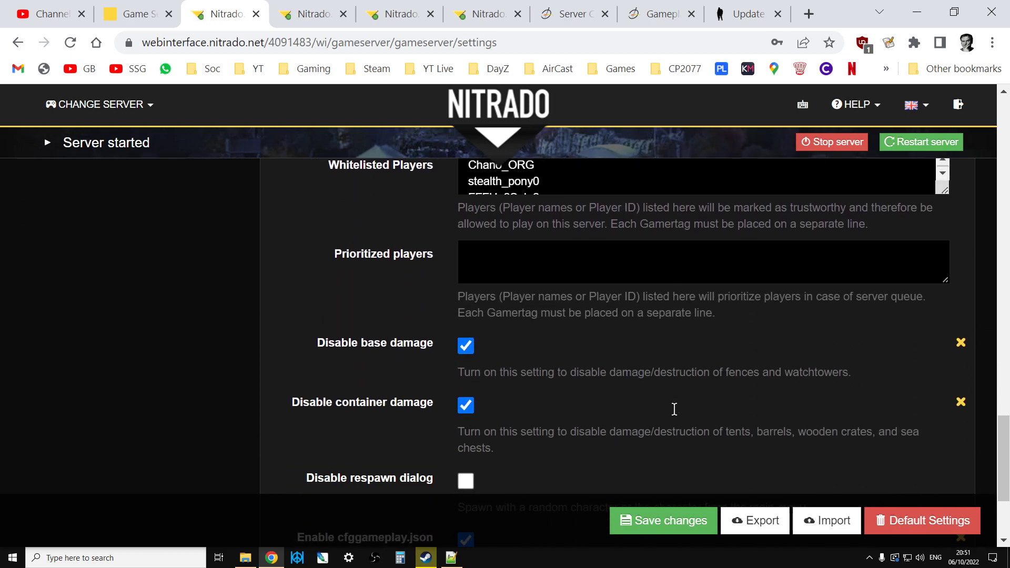
pyautogui.scroll(-3, 492, 294)
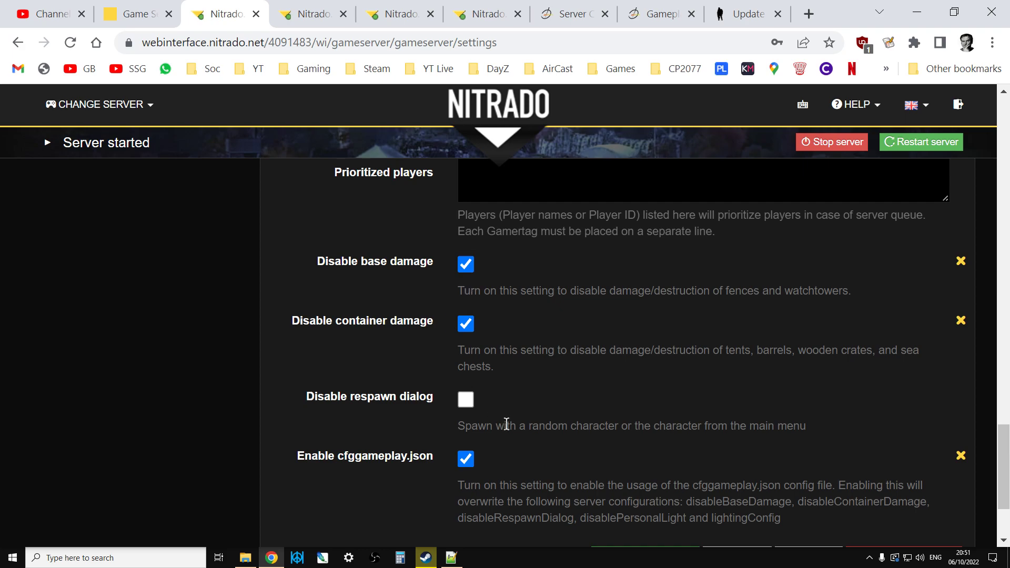
pyautogui.scroll(-2, 513, 431)
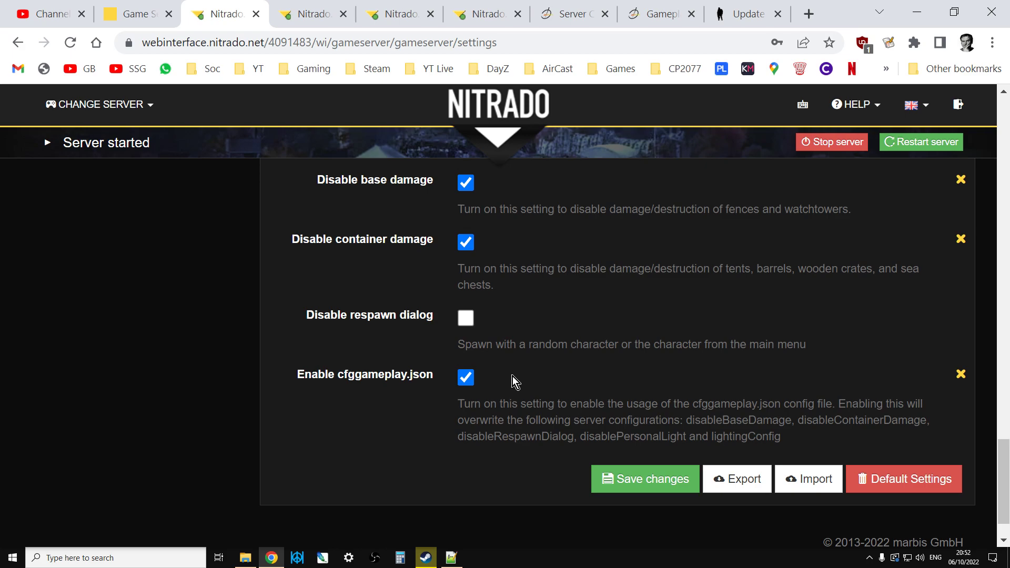
# - Browse the server files to dayzps_missions/dayzOffline.chernarusplus and locate cfggameplay.json
pyautogui.scroll(2, 512, 377)
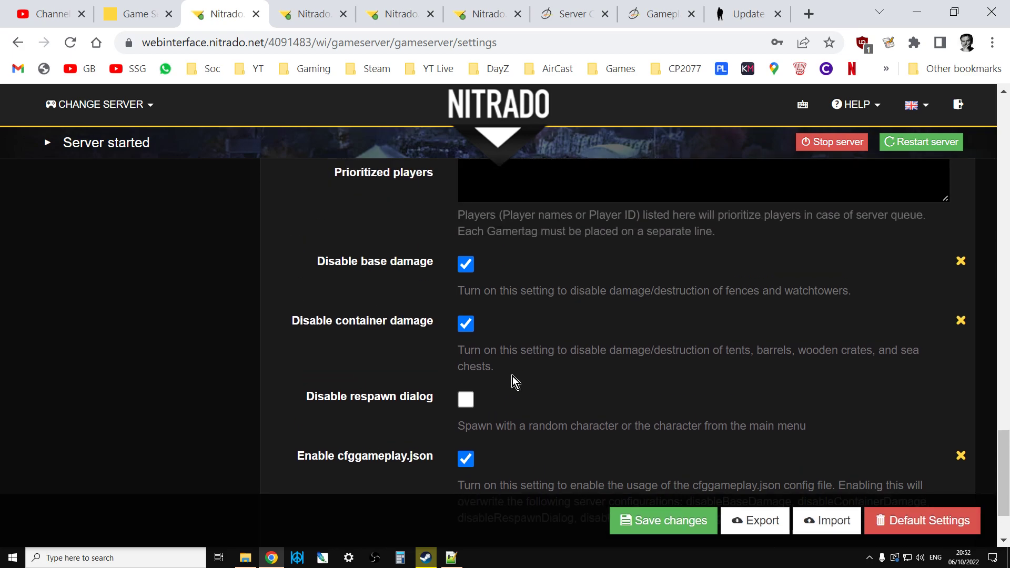
pyautogui.scroll(15, 423, 367)
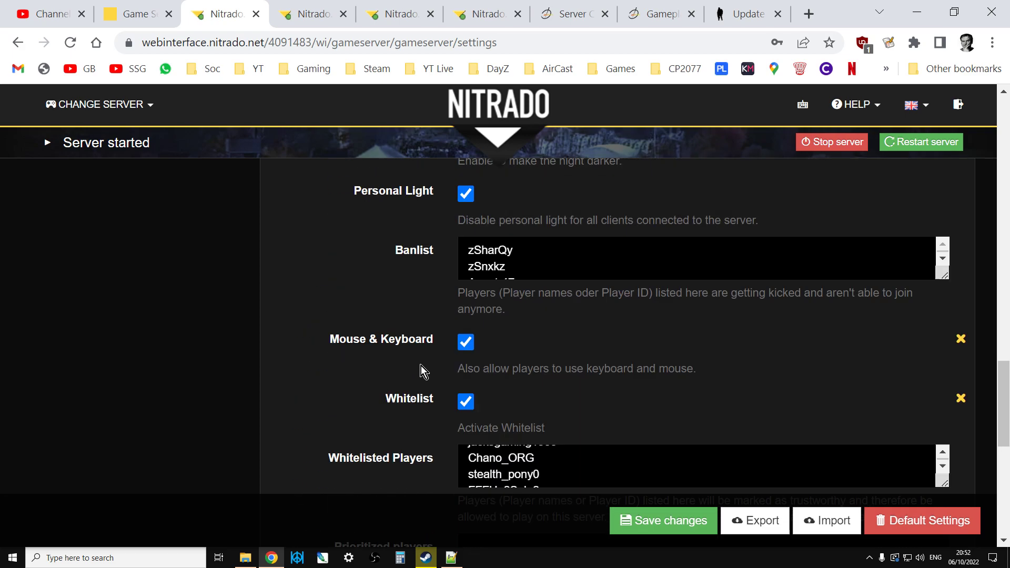
pyautogui.scroll(8, 265, 353)
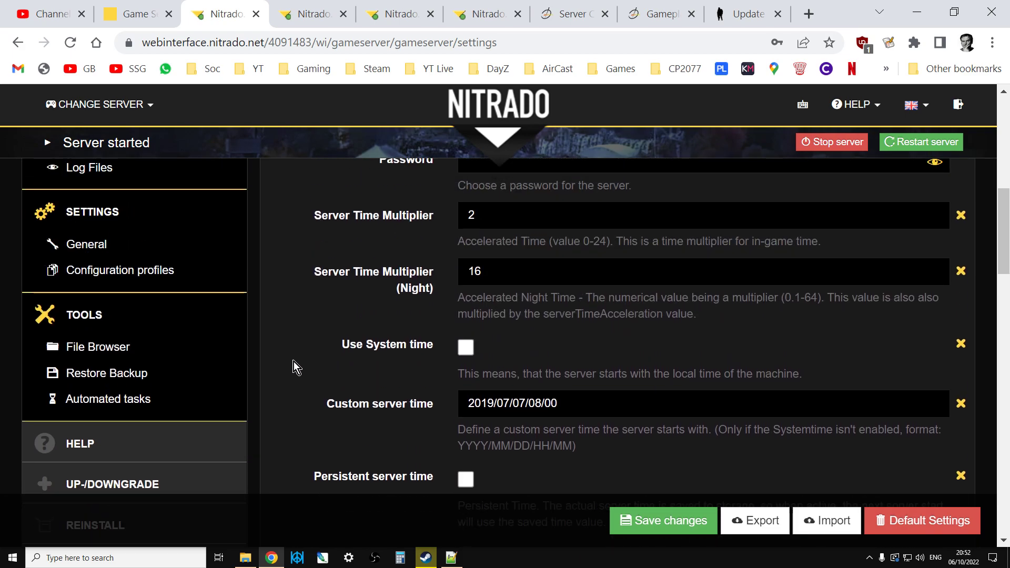
pyautogui.click(98, 348)
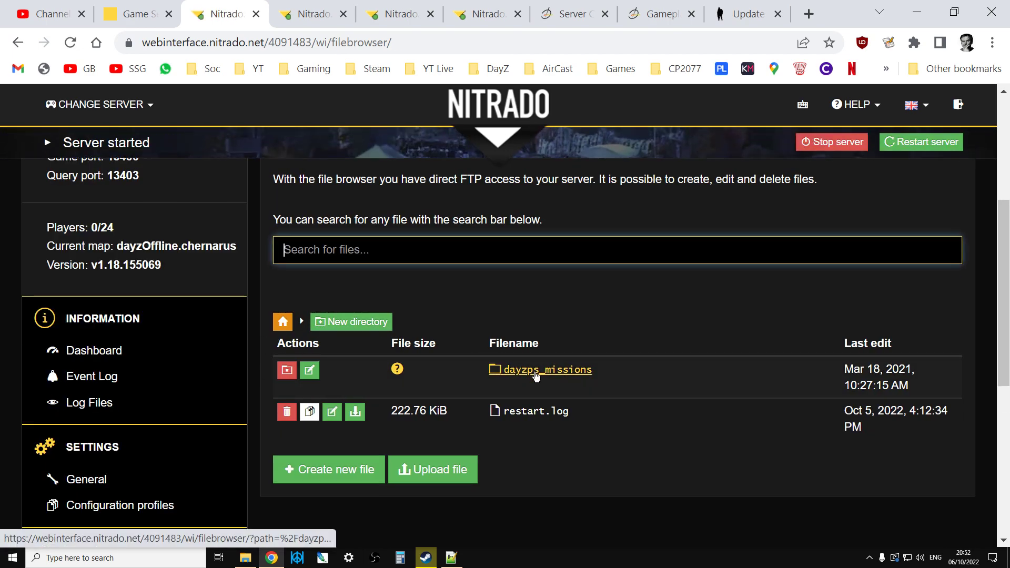
pyautogui.click(547, 376)
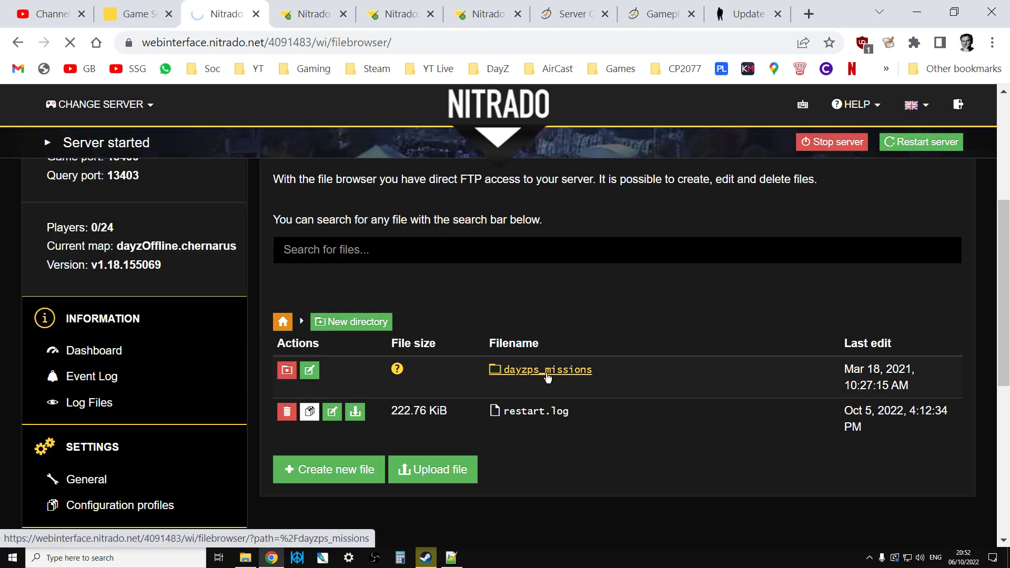
pyautogui.scroll(-1, 568, 360)
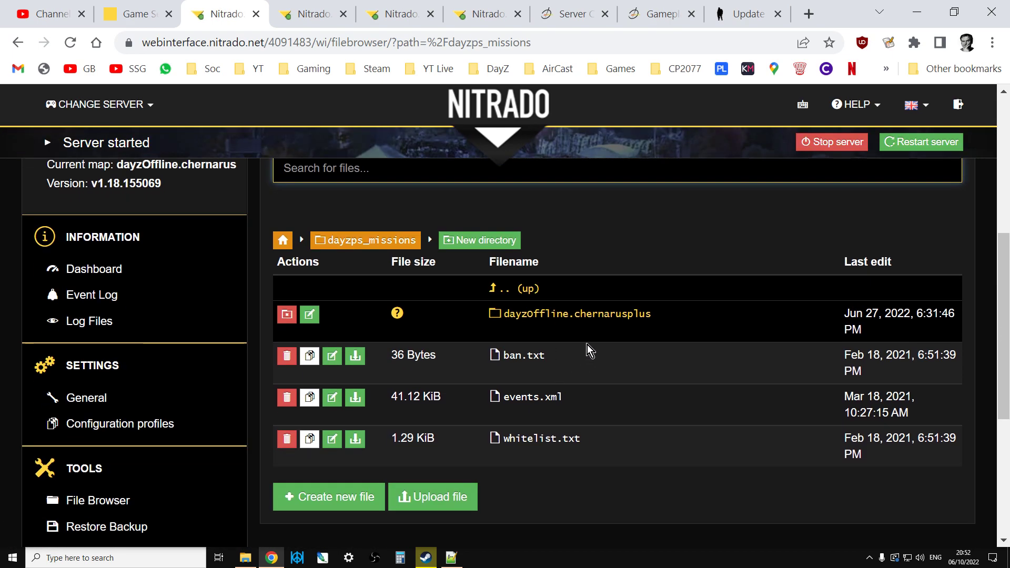
pyautogui.click(604, 316)
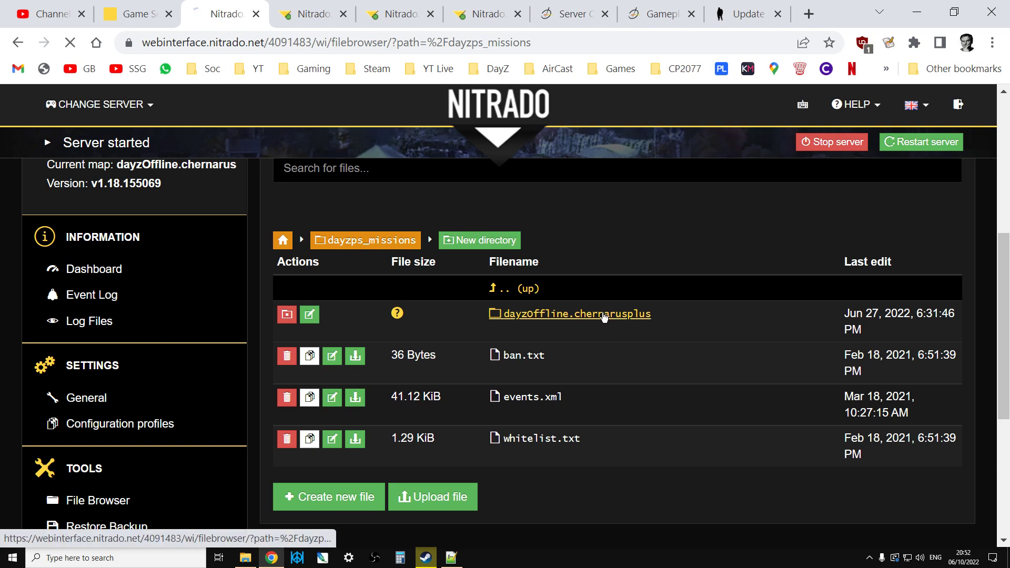
pyautogui.scroll(-2, 515, 357)
pyautogui.scroll(-2, 526, 348)
pyautogui.scroll(-1, 545, 328)
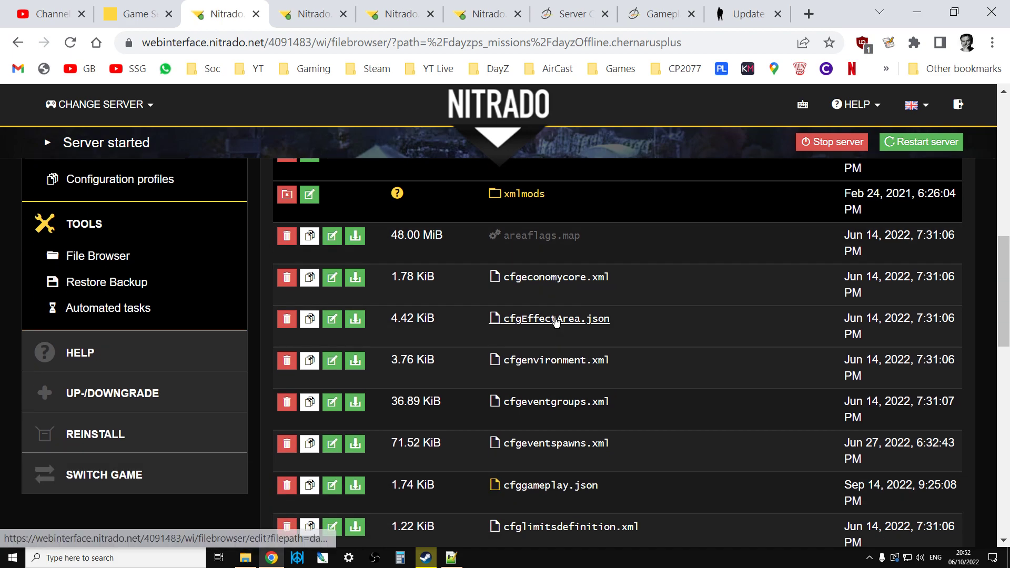
pyautogui.scroll(-2, 557, 321)
pyautogui.scroll(-2, 552, 363)
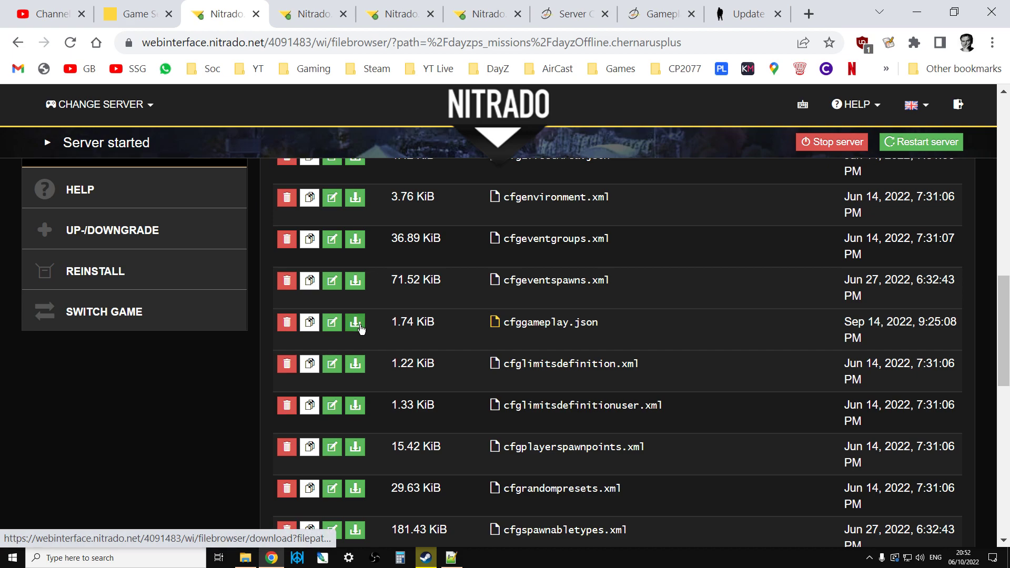
# - Switch to Notepad++ and examine the disableBaseDamage, disableContainerDamage and disableRespawnDialog lines under GeneralData in cfggameplay.json
pyautogui.click(451, 558)
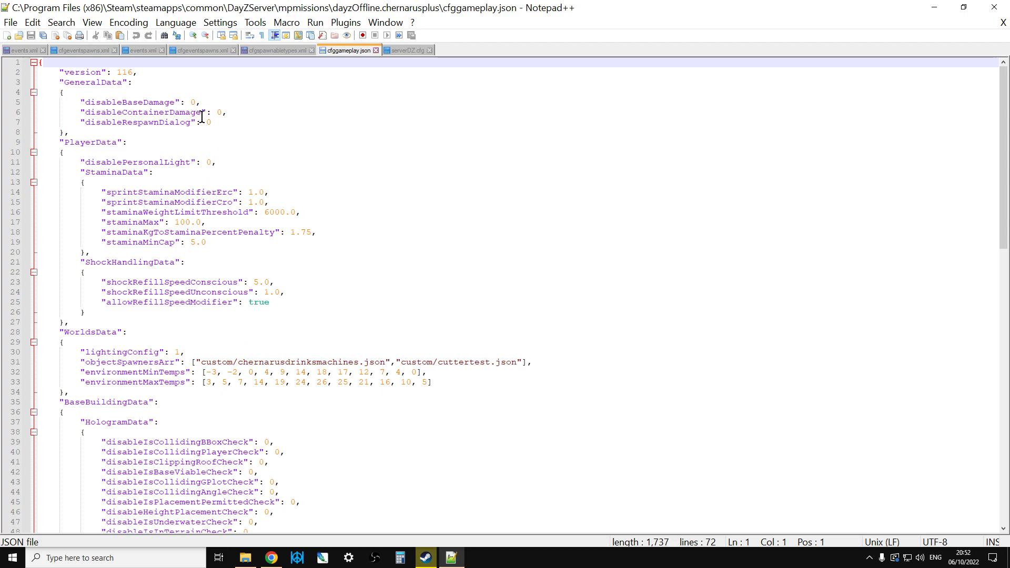
pyautogui.click(241, 123)
pyautogui.moveTo(241, 124); pyautogui.dragTo(59, 102)
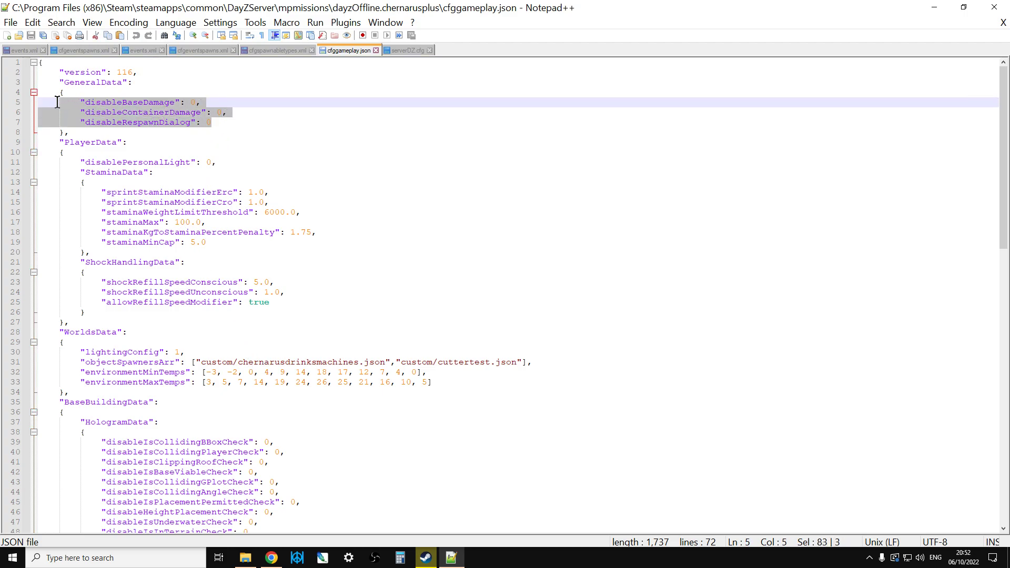
pyautogui.click(208, 104)
pyautogui.click(194, 102)
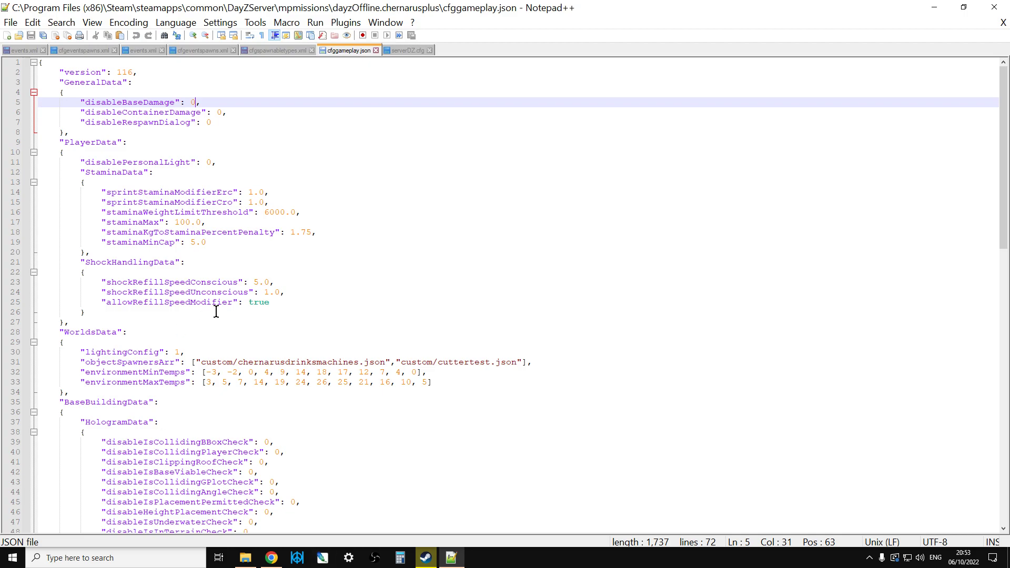
# - Return to Chrome and look through the folders and files in the dayzOffline.chernarusplus mission directory
pyautogui.click(266, 560)
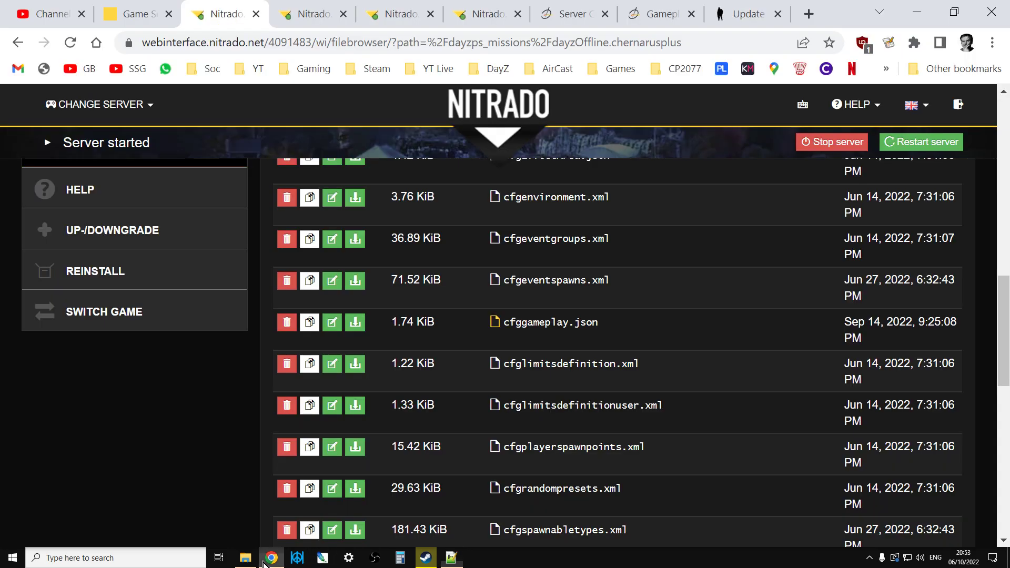
pyautogui.scroll(-4, 978, 294)
pyautogui.scroll(-8, 1006, 357)
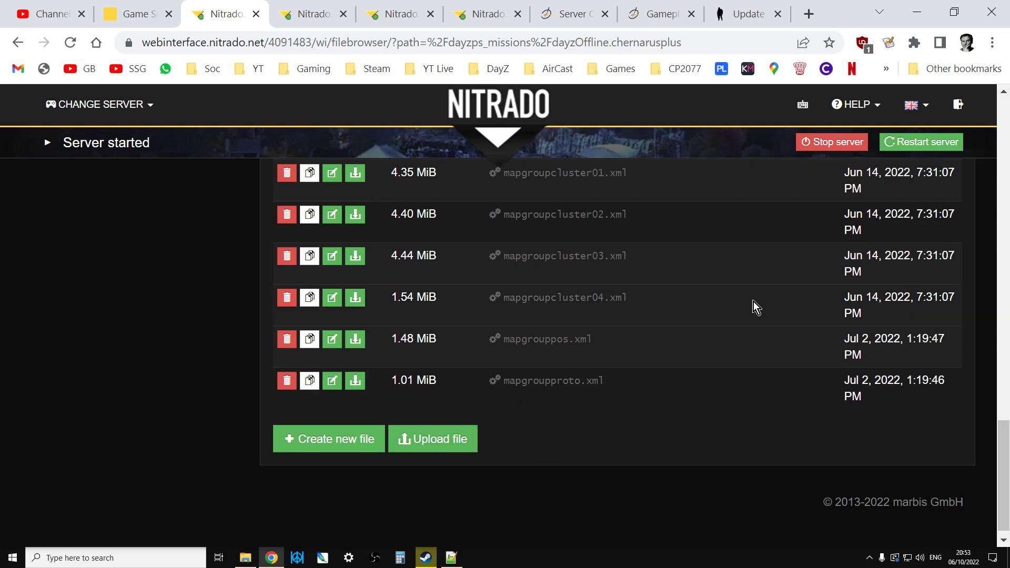
pyautogui.moveTo(1000, 447); pyautogui.dragTo(999, 208)
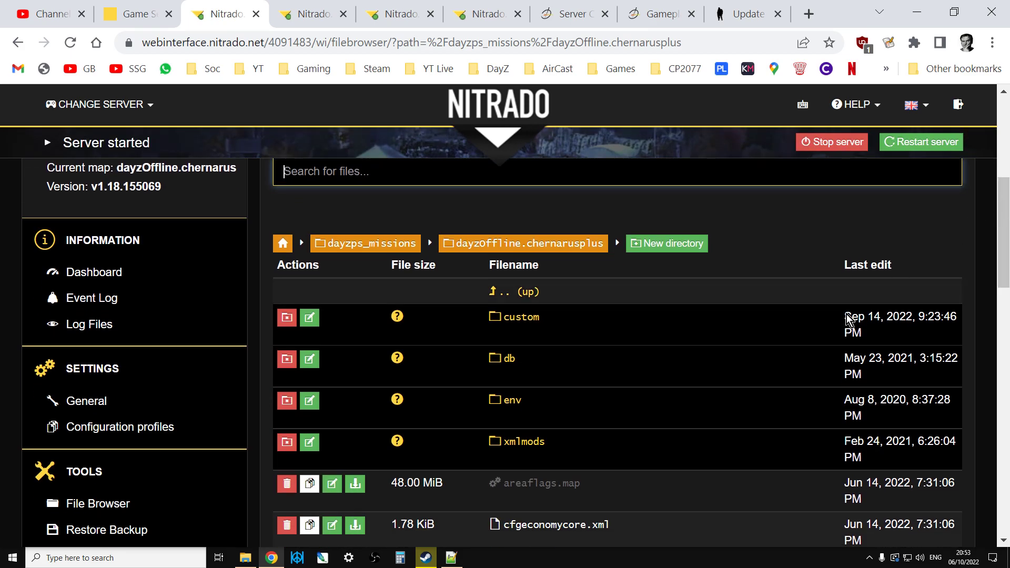
pyautogui.scroll(-3, 640, 448)
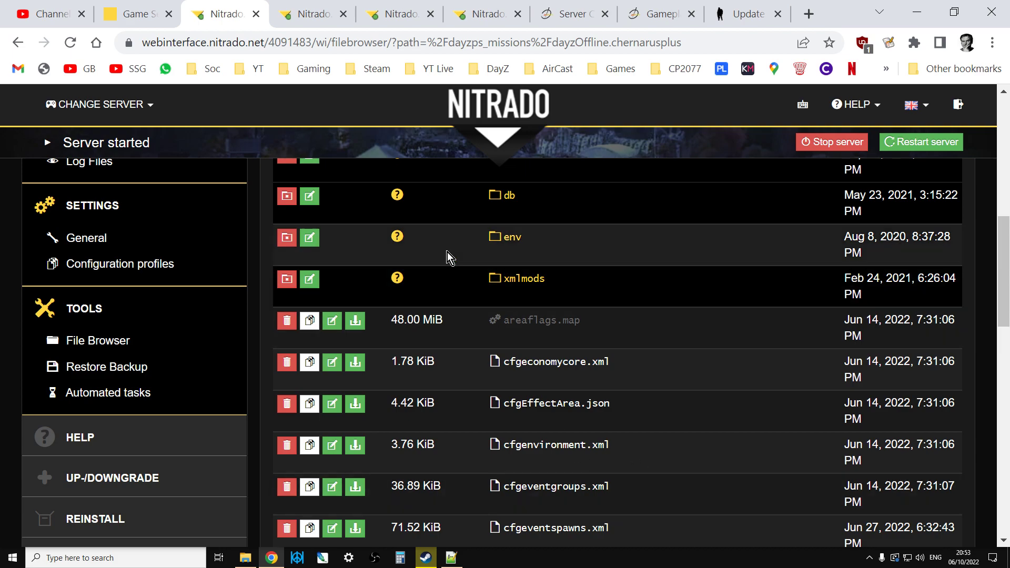
pyautogui.scroll(3, 393, 285)
pyautogui.scroll(2, 387, 284)
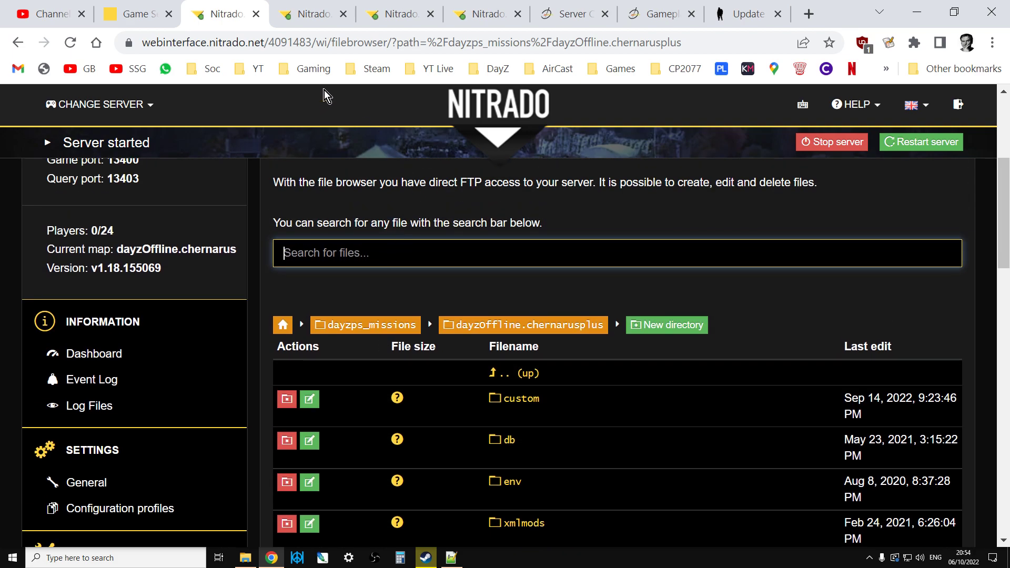
# - Switch to the DayZ Standalone PC server, open its general settings and review the base and container damage options
pyautogui.click(292, 16)
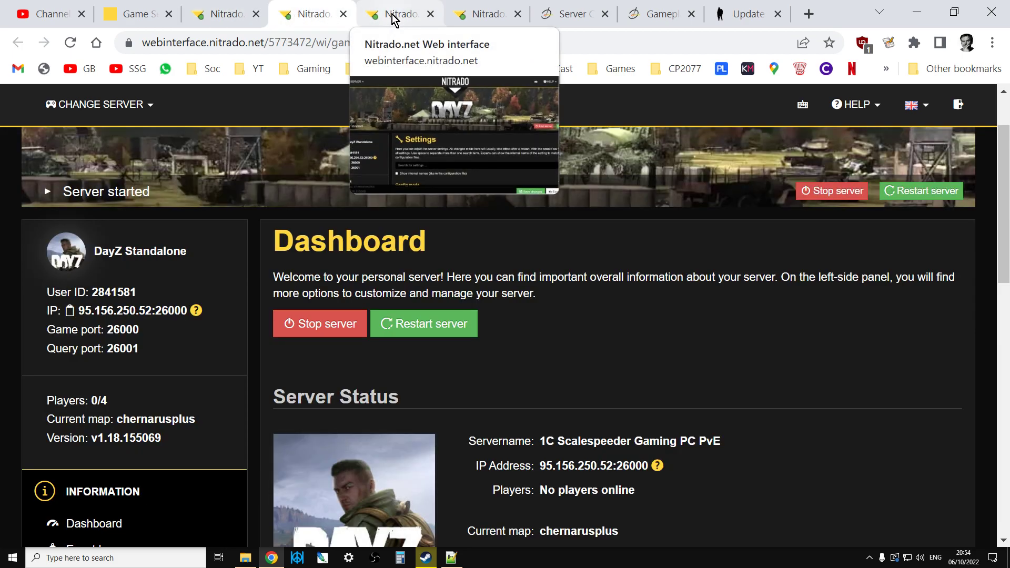
pyautogui.scroll(-1, 428, 319)
pyautogui.scroll(-4, 399, 336)
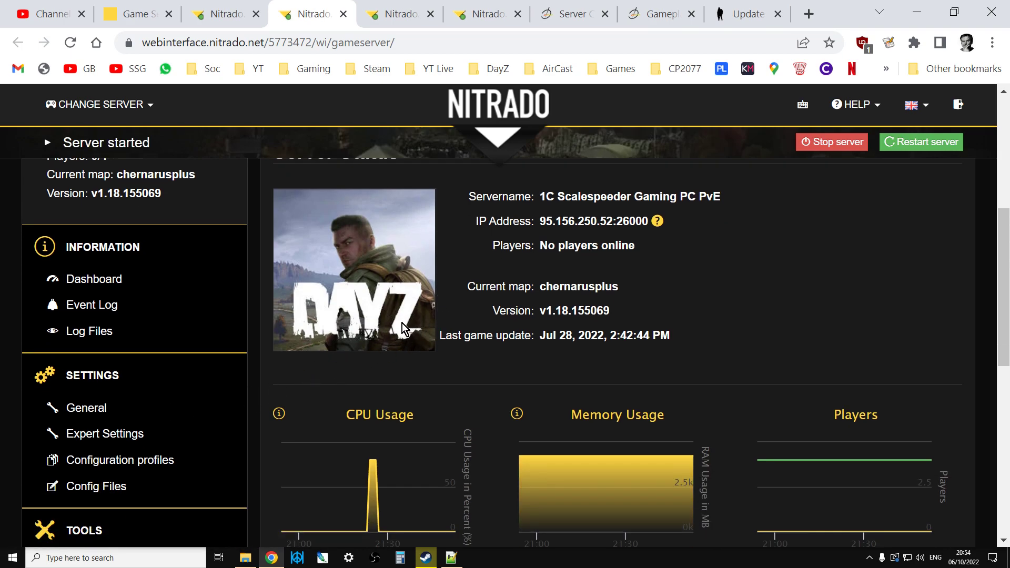
pyautogui.click(91, 409)
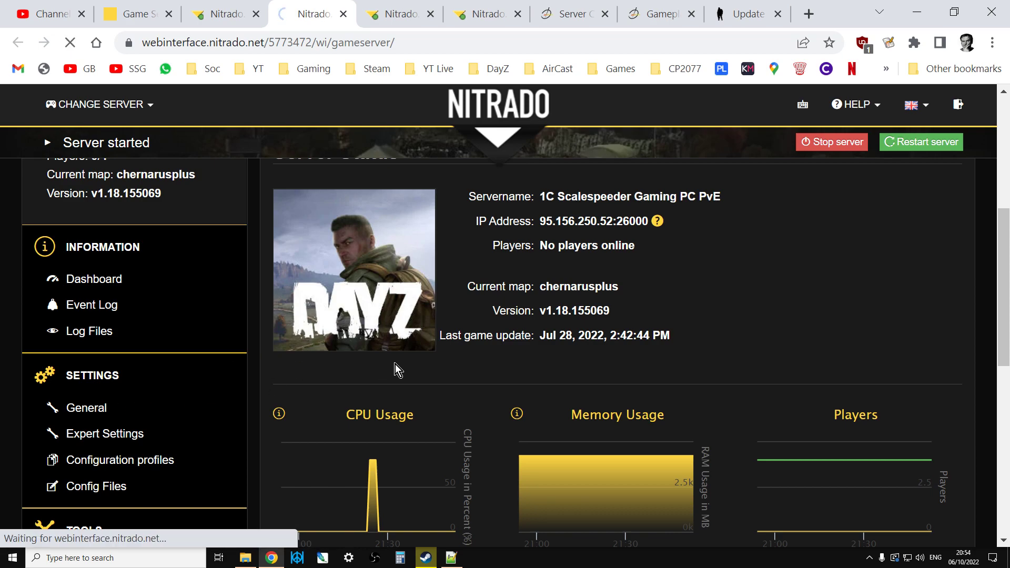
pyautogui.scroll(-15, 463, 363)
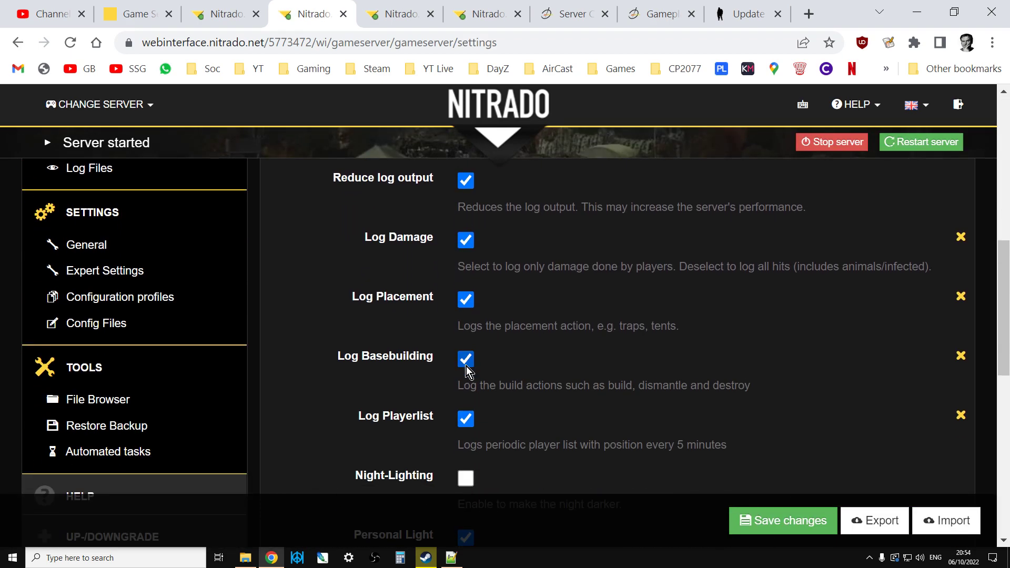
pyautogui.scroll(-3, 466, 366)
pyautogui.scroll(1, 466, 365)
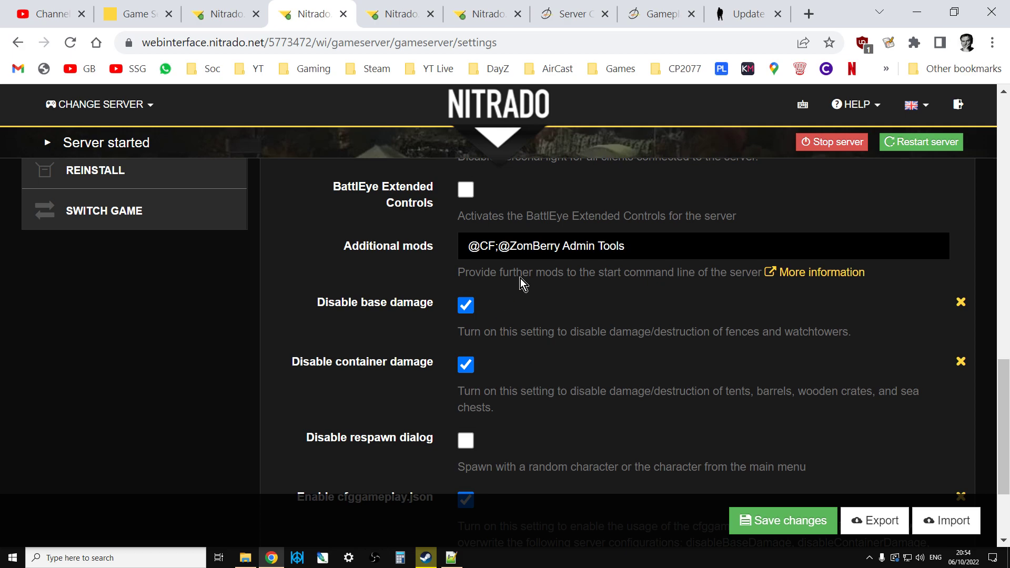
# - Check the PC server's expert-mode configuration for the disableBaseDamage, disableContainerDamage and enableCfgGameplayFile lines
pyautogui.click(483, 15)
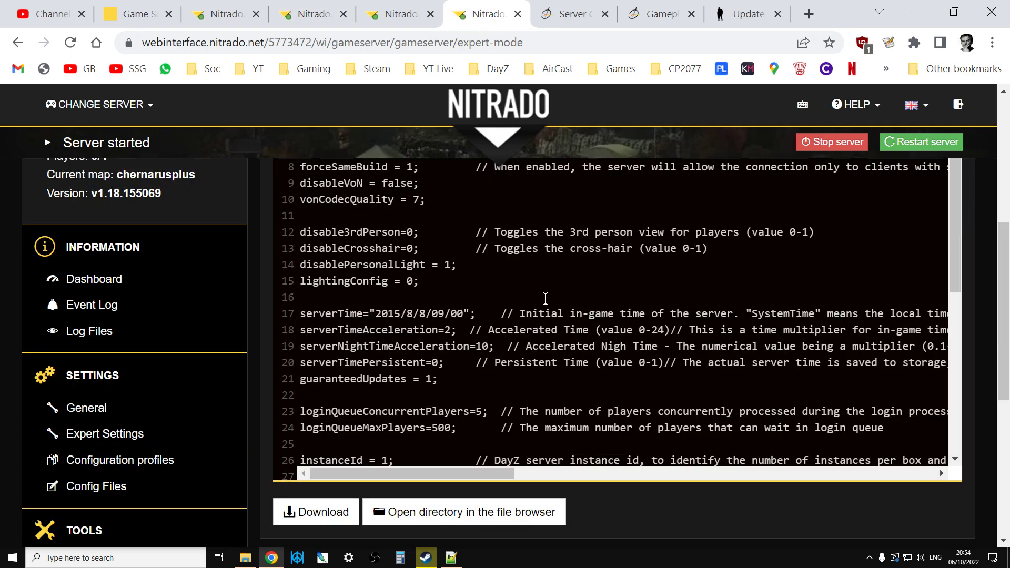
pyautogui.scroll(-2, 561, 313)
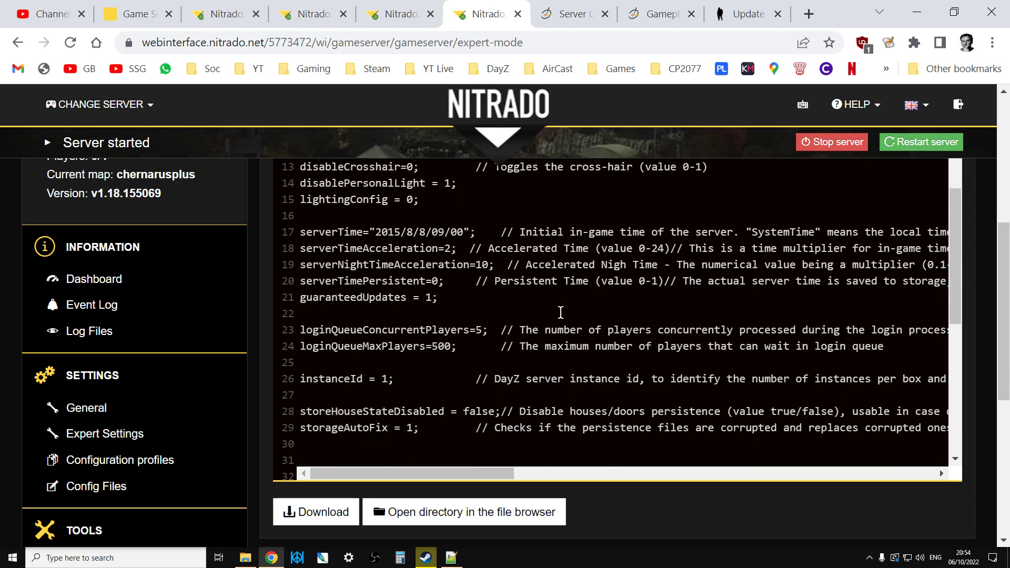
pyautogui.scroll(-6, 560, 312)
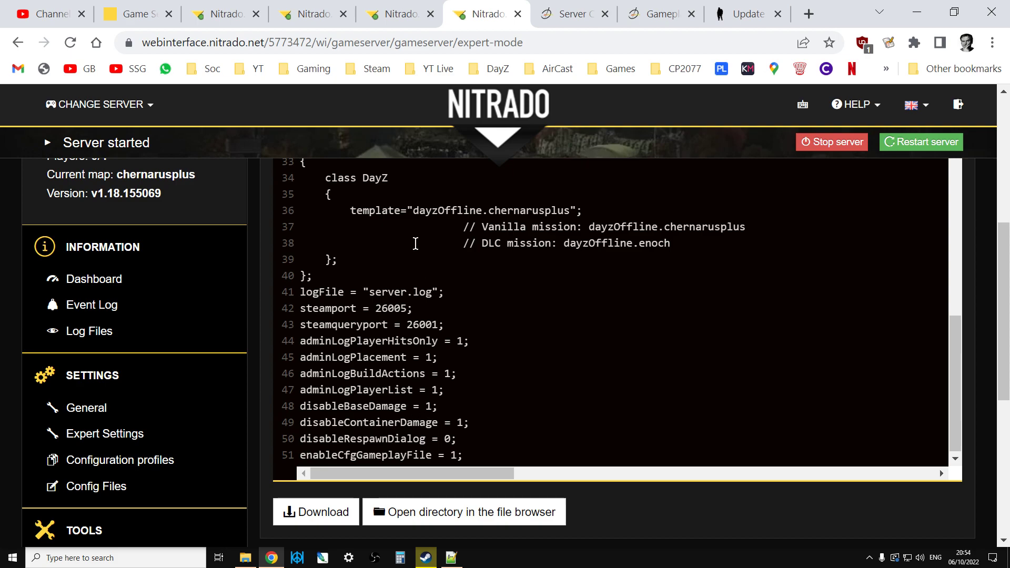
# - Review the Enable cfggameplay.json option and the logging and lighting options on the PC server's already open settings page
pyautogui.click(397, 15)
pyautogui.scroll(-5, 533, 390)
pyautogui.scroll(2, 534, 365)
pyautogui.scroll(-5, 532, 364)
pyautogui.scroll(-10, 533, 365)
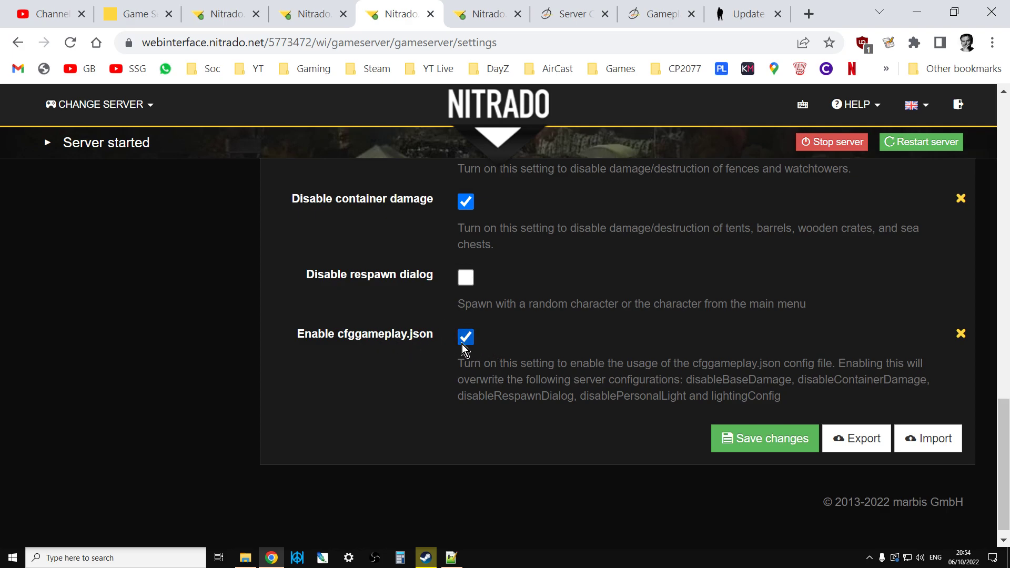
pyautogui.scroll(6, 462, 344)
pyautogui.scroll(2, 462, 344)
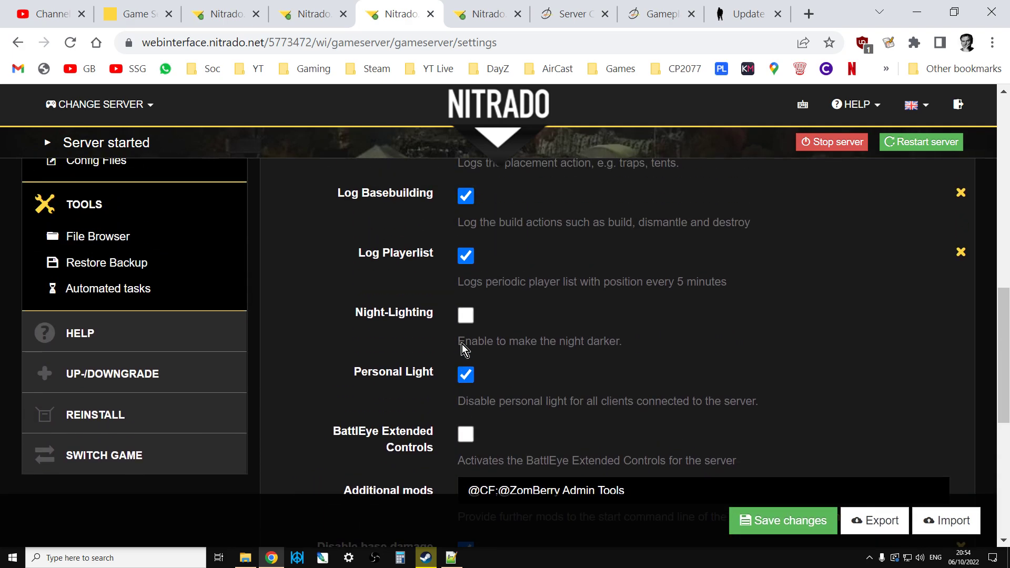
pyautogui.scroll(2, 462, 344)
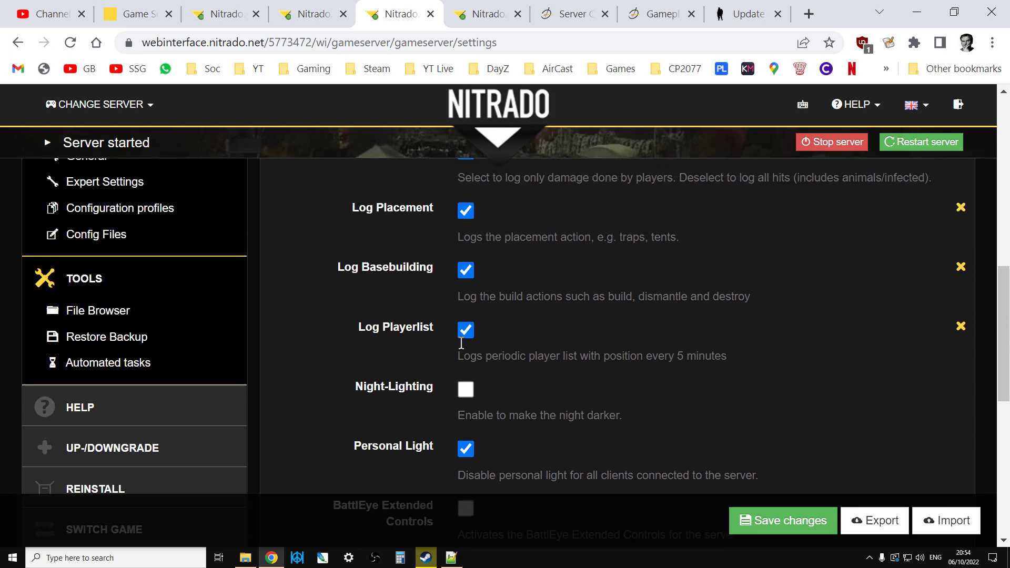
# - Open the PC server's file browser and go to the mpmissions folder inside dayzstandalone
pyautogui.click(111, 325)
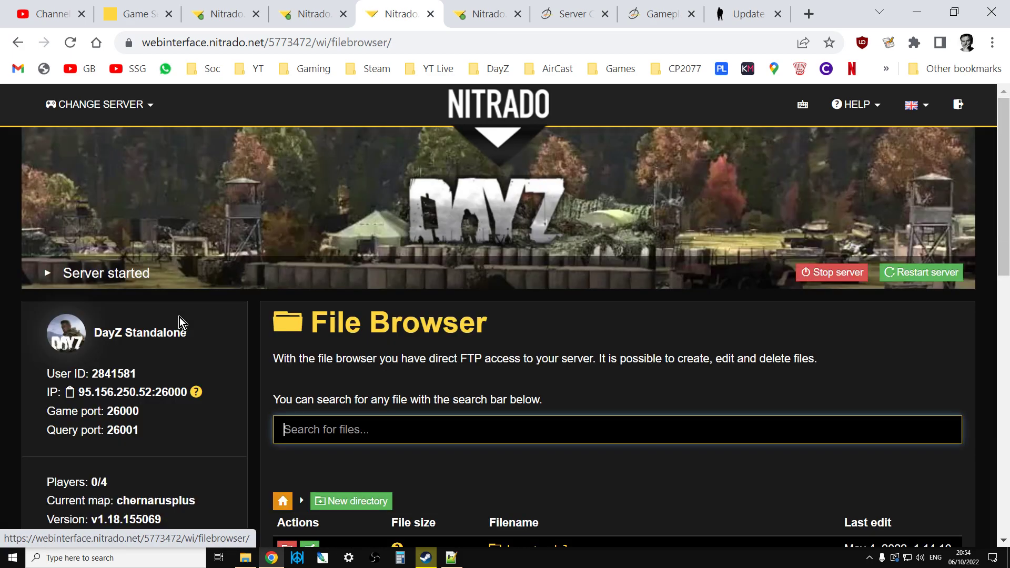
pyautogui.scroll(-5, 311, 335)
pyautogui.click(539, 314)
pyautogui.scroll(-6, 538, 312)
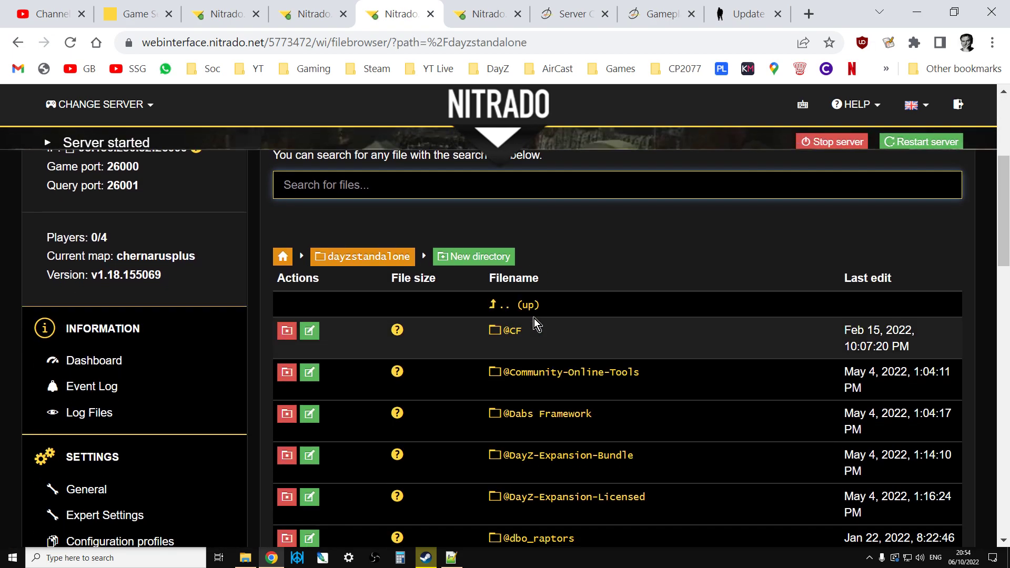
pyautogui.scroll(-12, 535, 318)
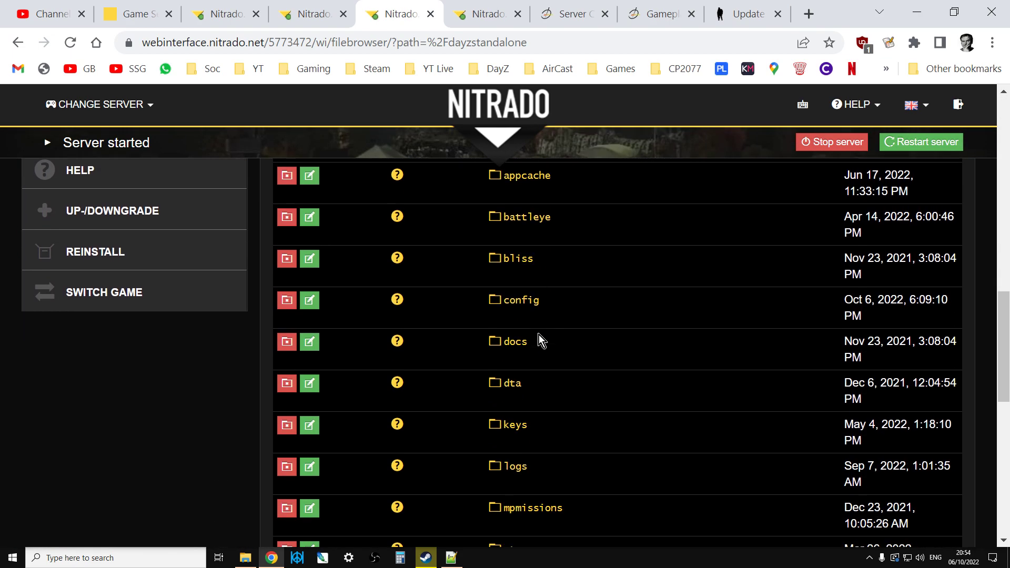
pyautogui.click(539, 337)
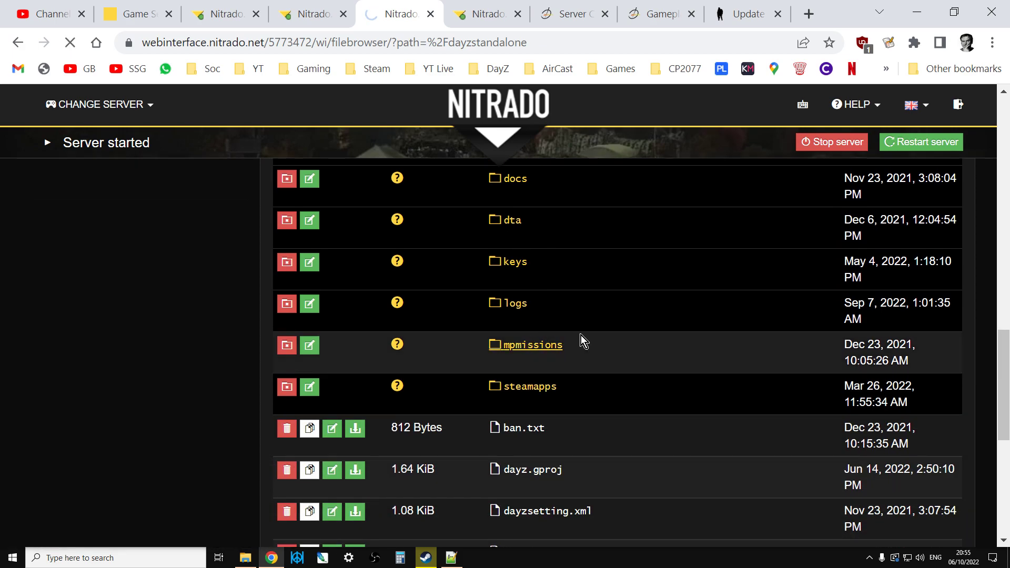
# - Open cfggameplay.json from the dayzOffline.enoch mission folder and review the disableBaseDamage and disableContainerDamage lines under GeneralData
pyautogui.scroll(-3, 579, 337)
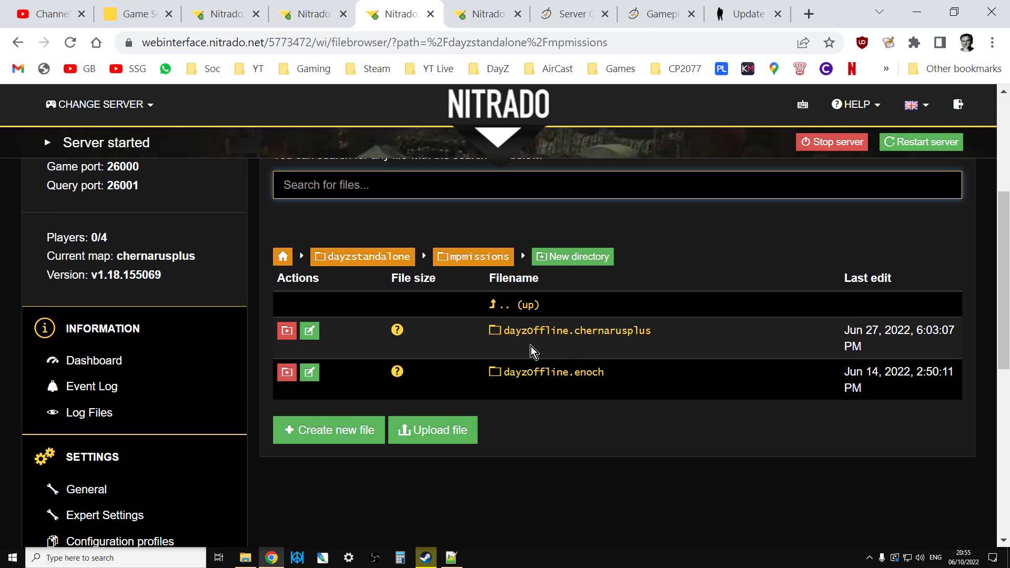
pyautogui.click(557, 373)
pyautogui.scroll(-2, 599, 353)
pyautogui.scroll(-5, 593, 349)
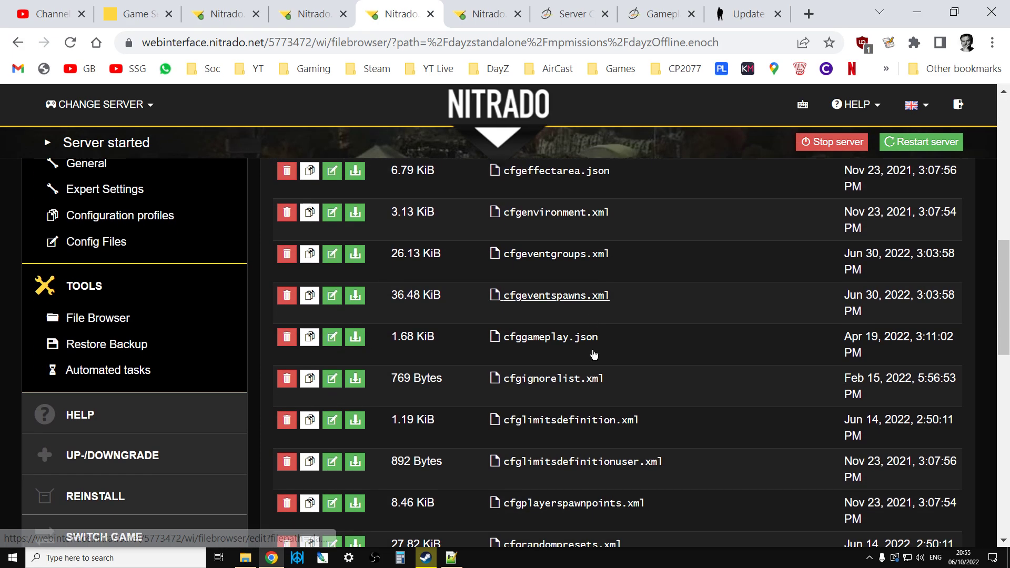
pyautogui.click(534, 342)
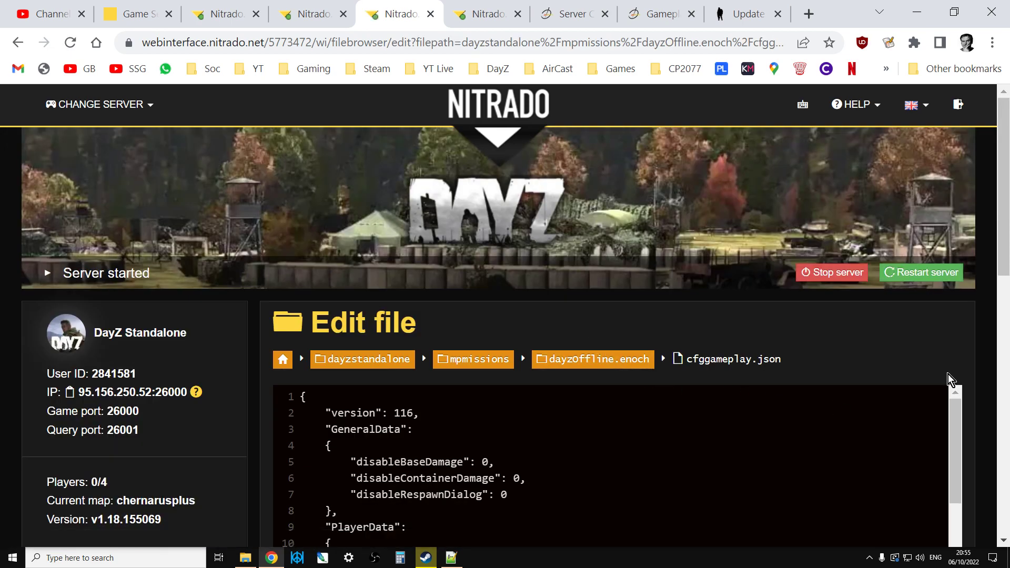
pyautogui.scroll(-3, 1001, 272)
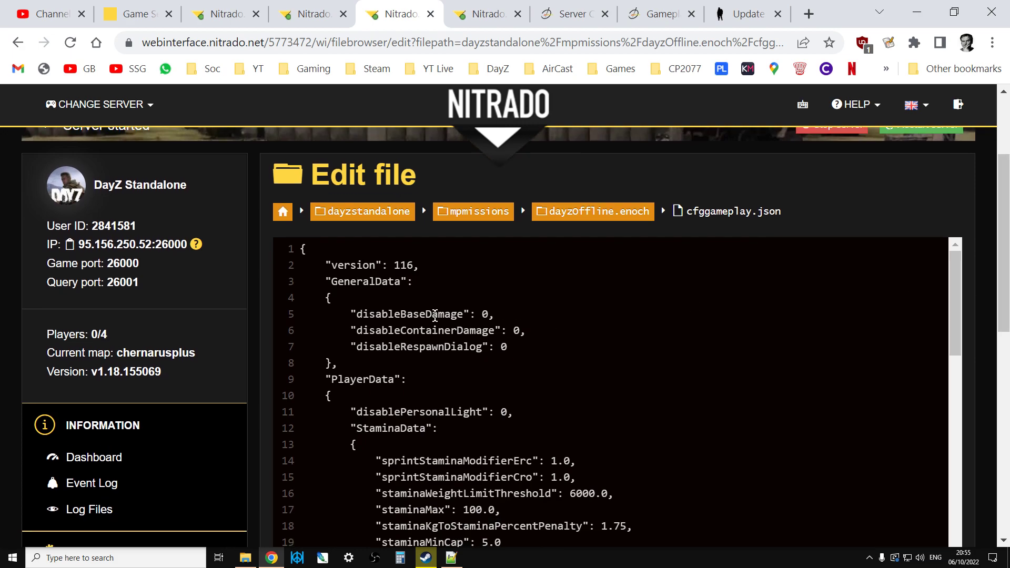